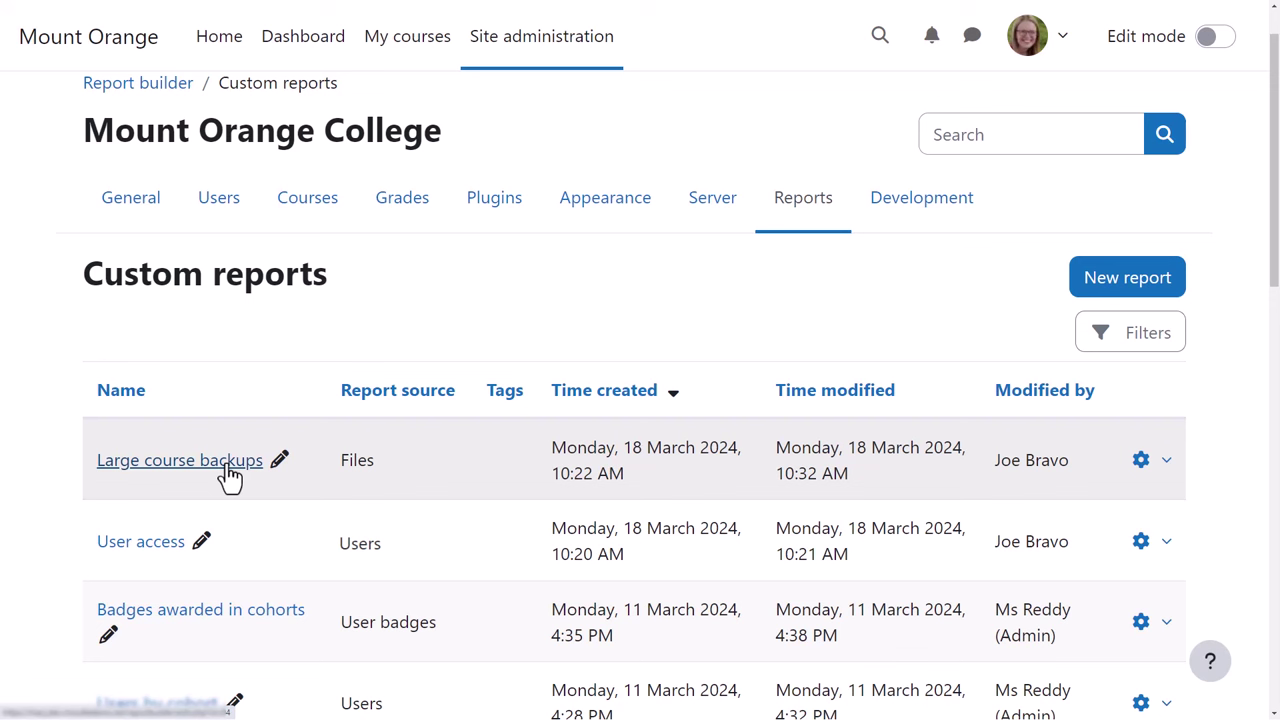
Step: Open the Large course backups report and filter it to files with a size greater than 20 MB
click(228, 466)
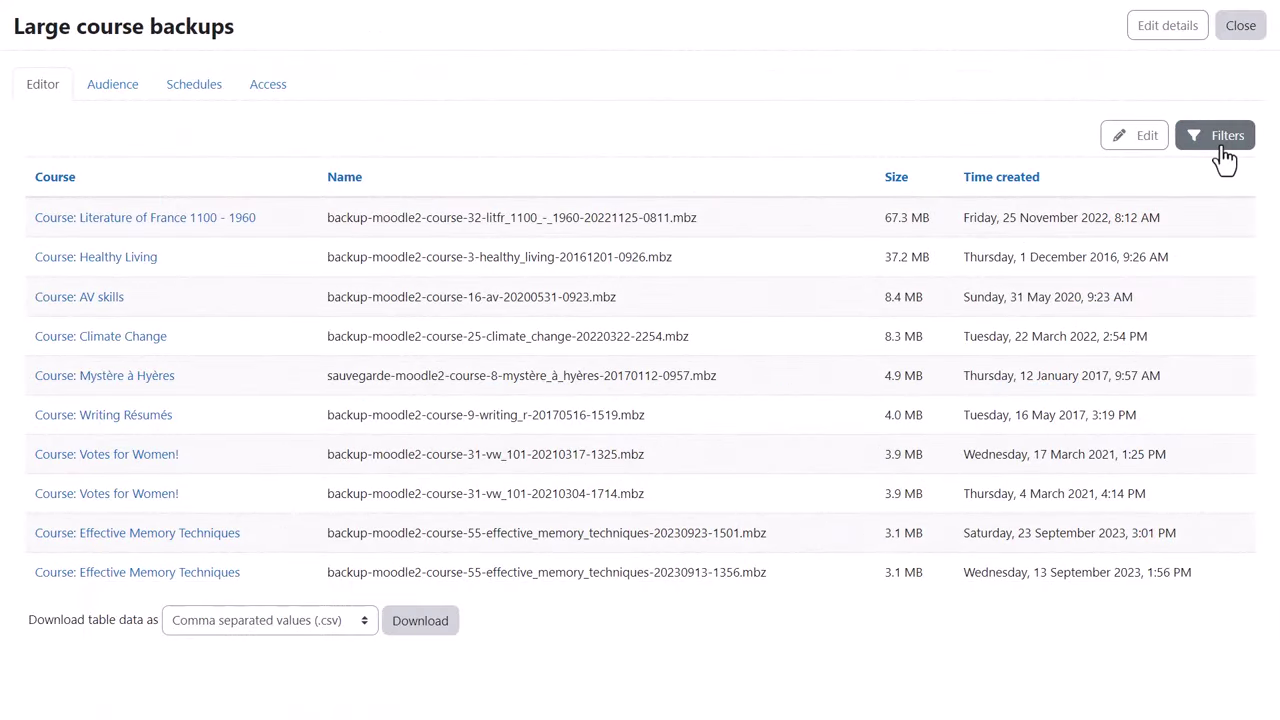
click(1224, 150)
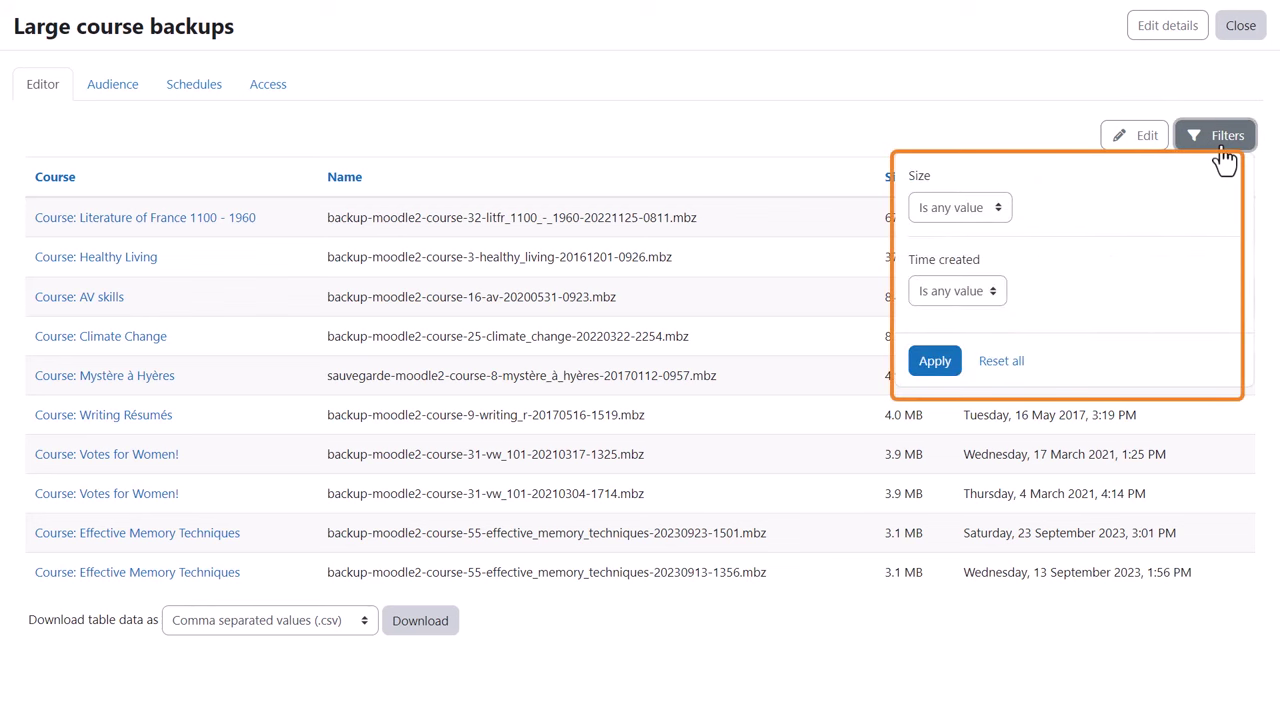
click(1001, 210)
click(966, 268)
click(1053, 210)
text(1)
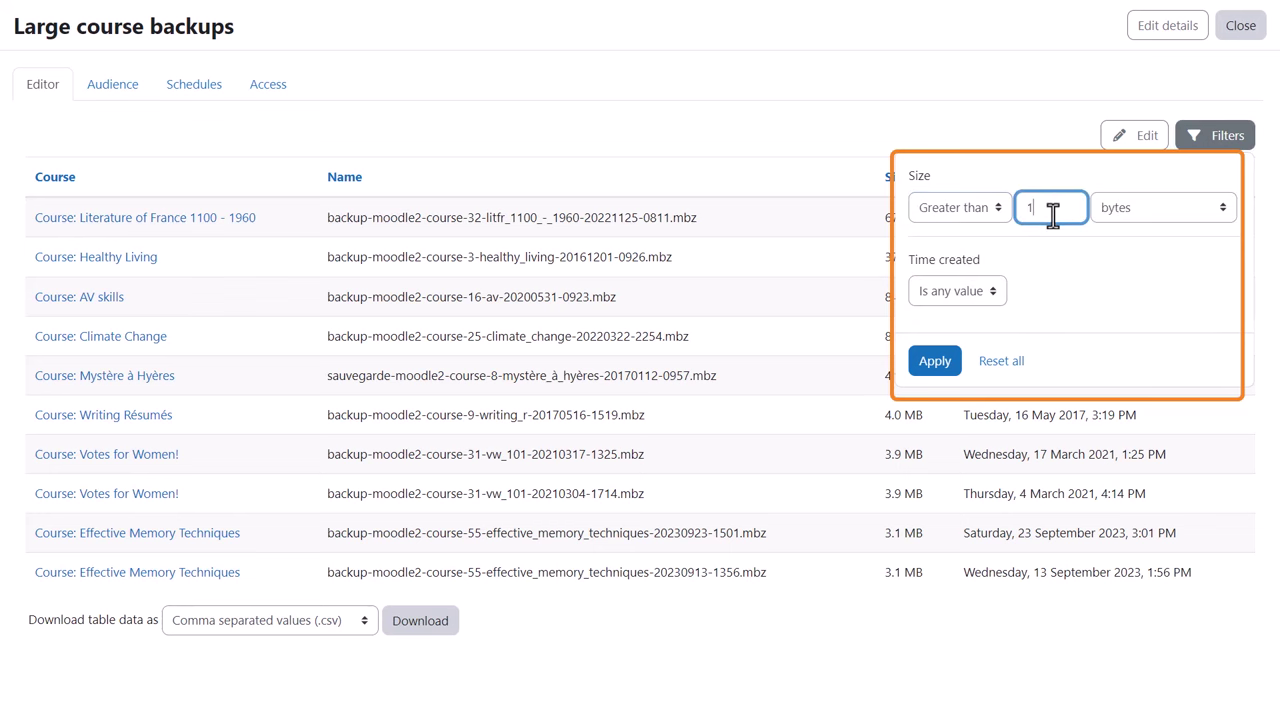
key(BackSpace)
text(20)
click(1140, 208)
click(1140, 274)
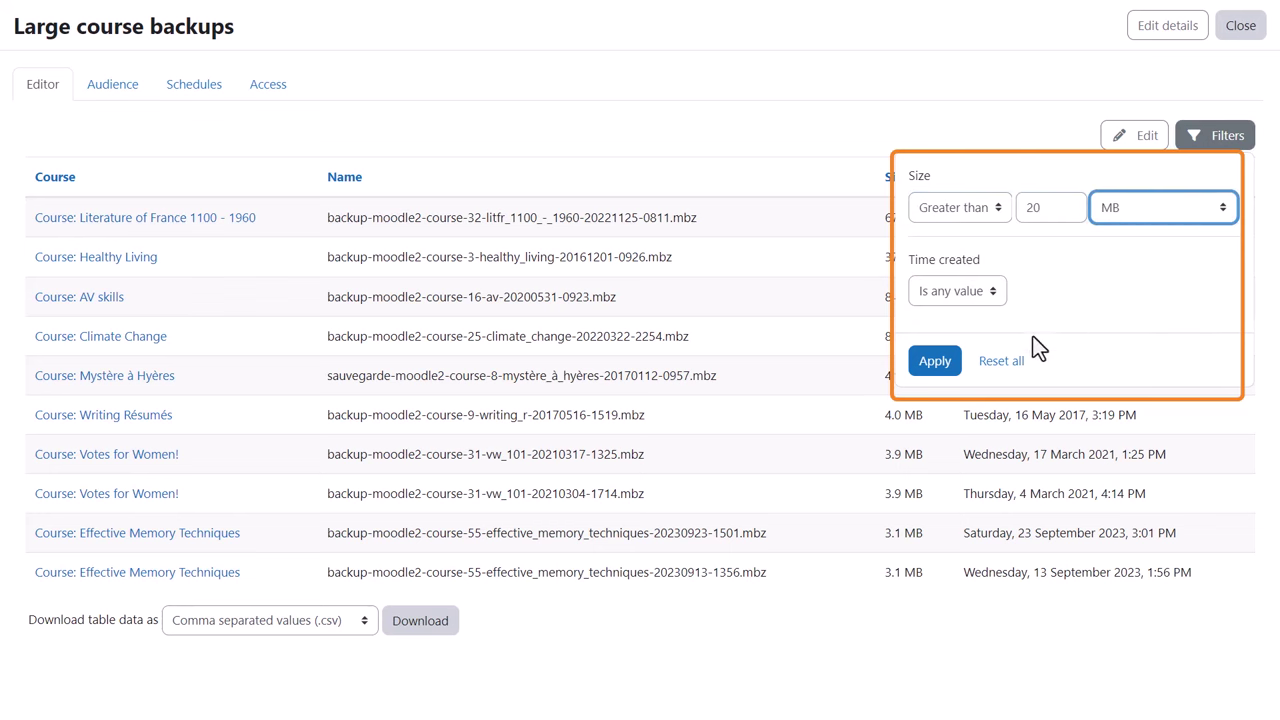
click(935, 360)
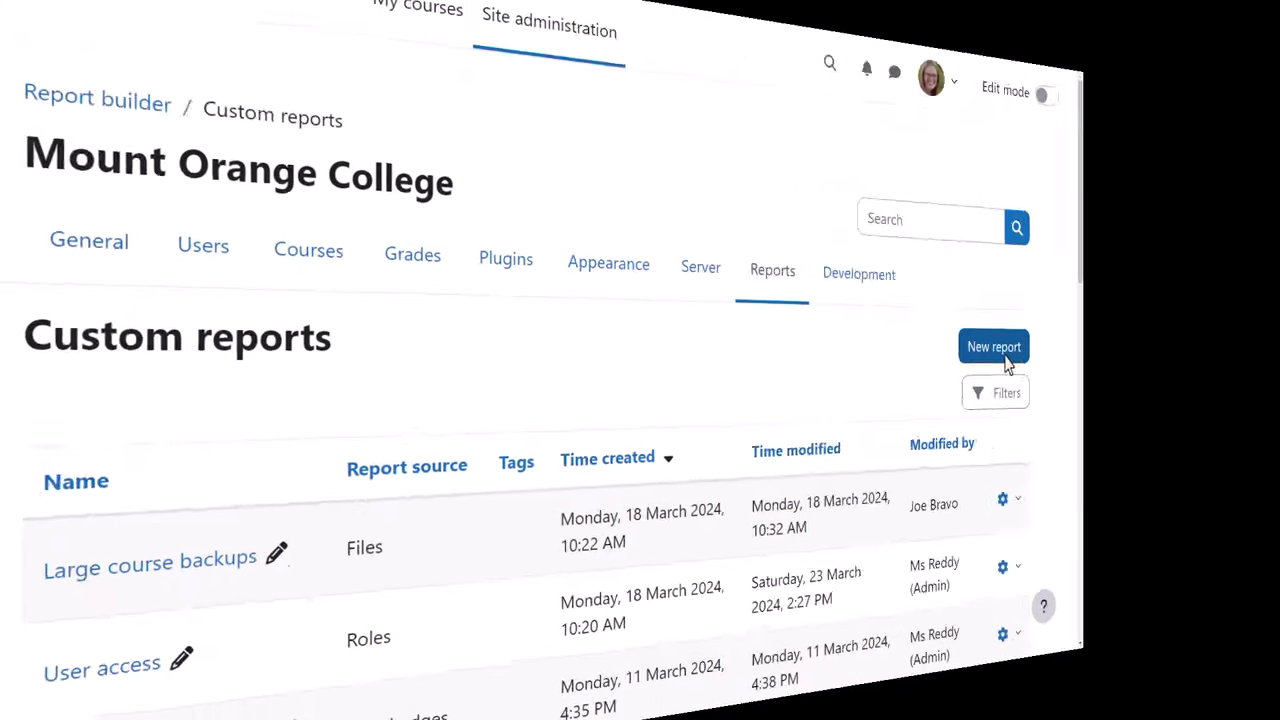
Step: Create a new custom report named Category teachers with Roles as the report source
click(1003, 355)
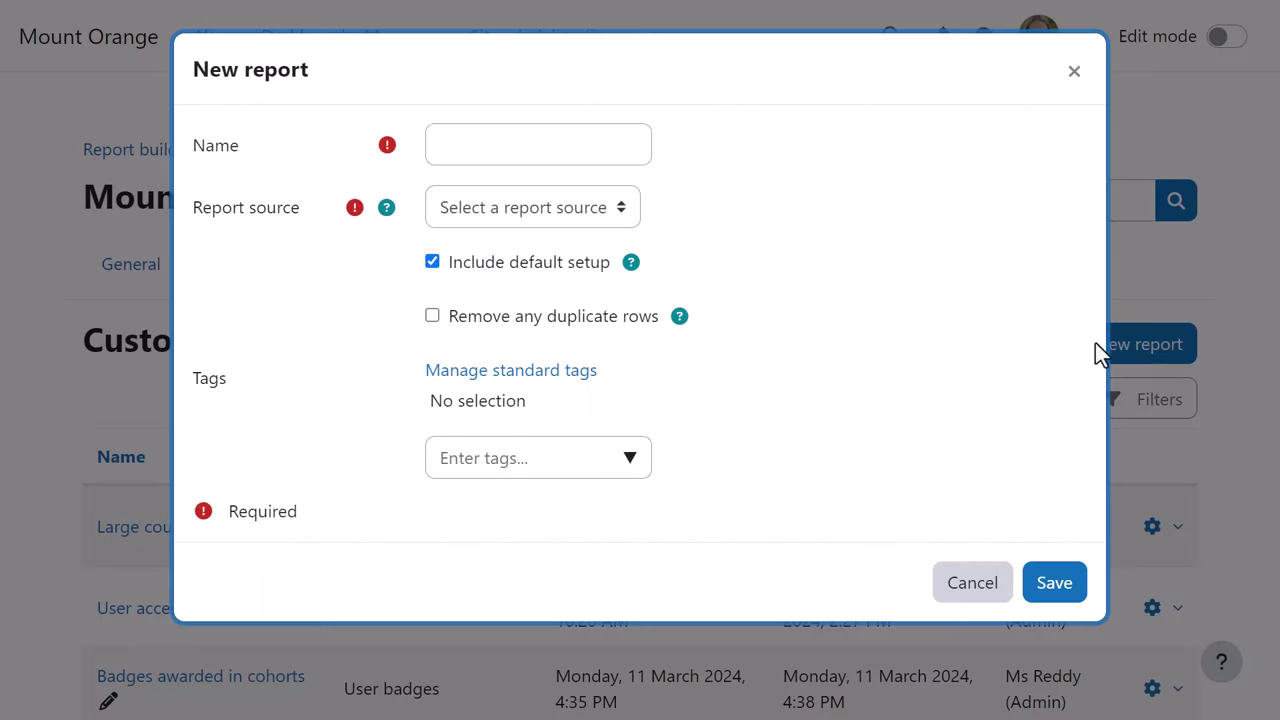
click(620, 150)
text(Ca)
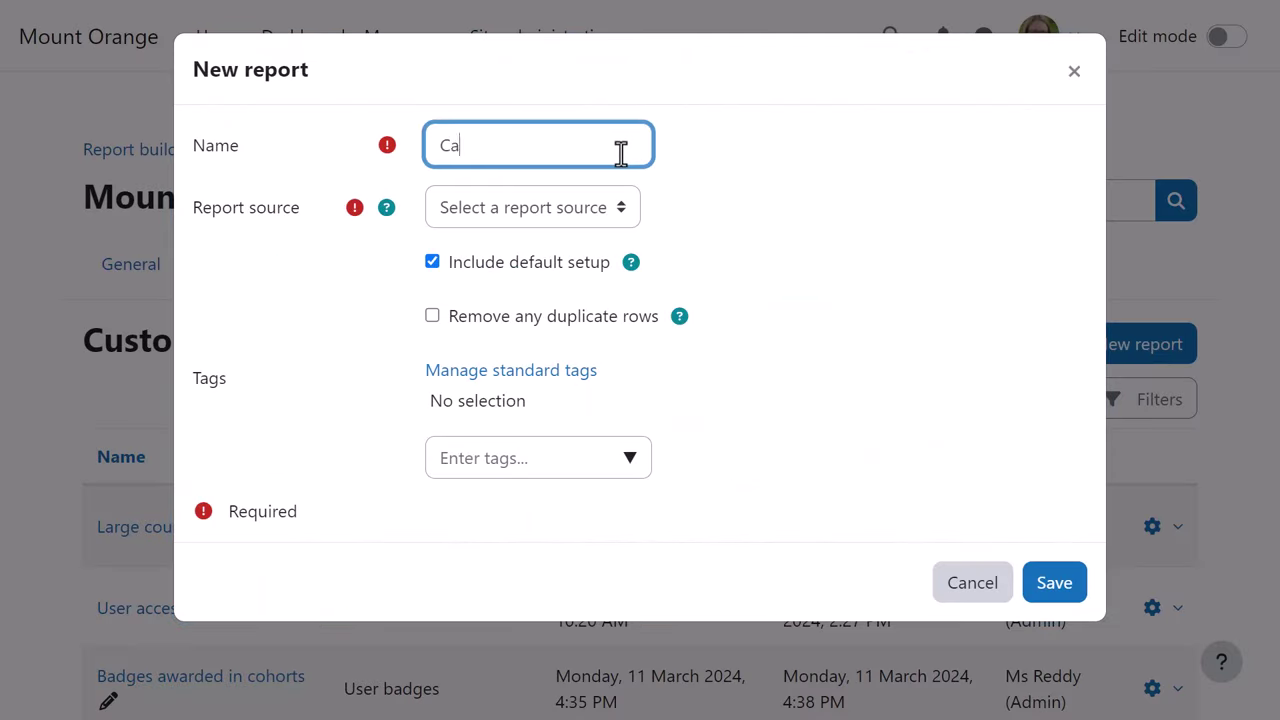
text(tegory teachers)
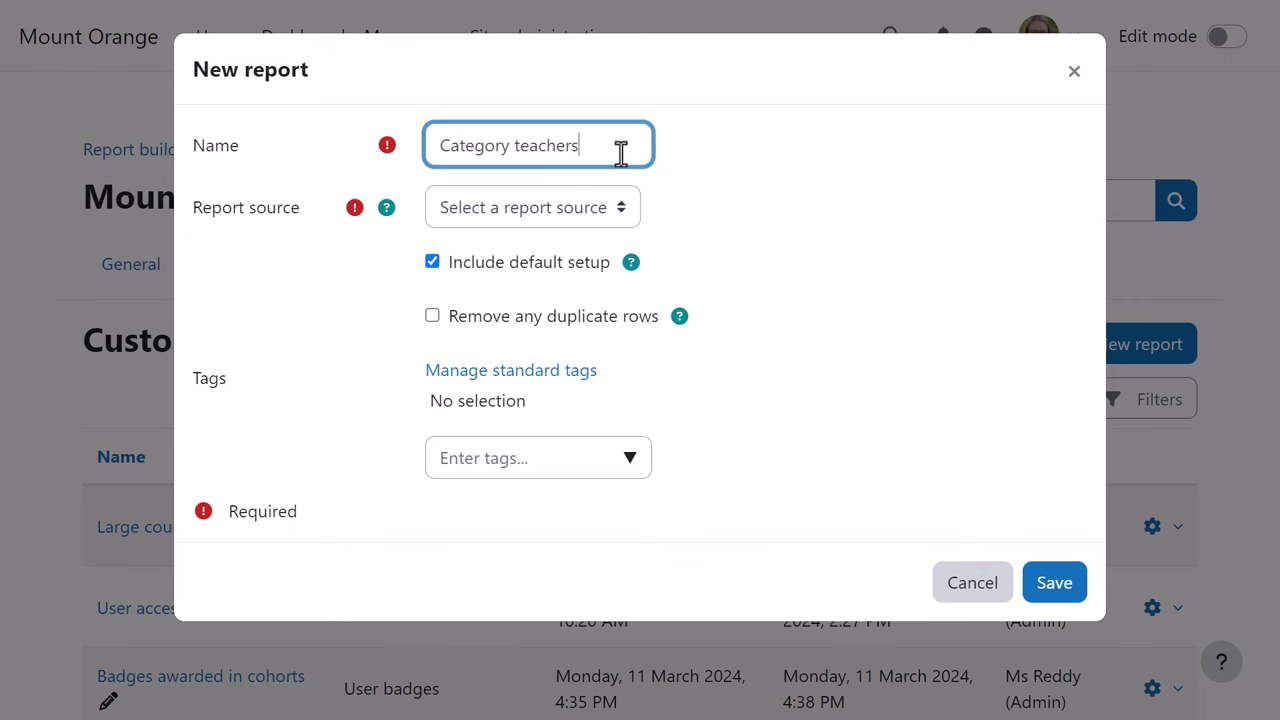
click(617, 206)
click(493, 535)
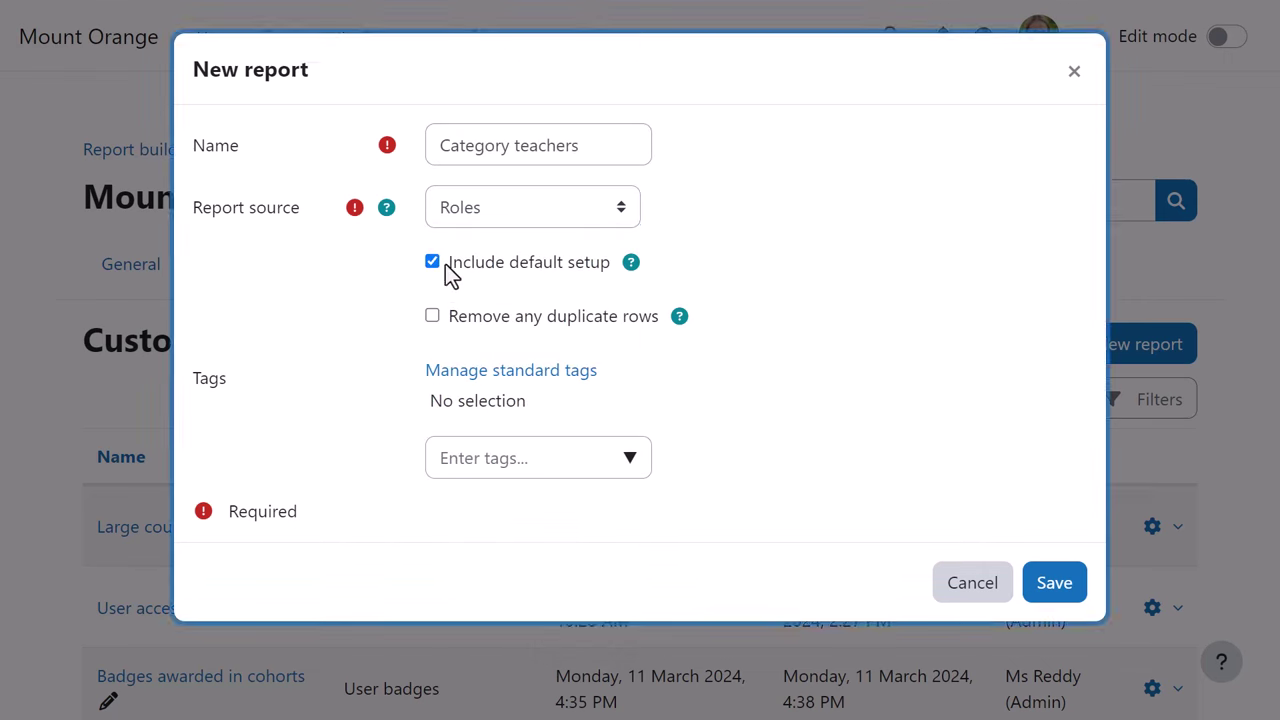
click(1052, 582)
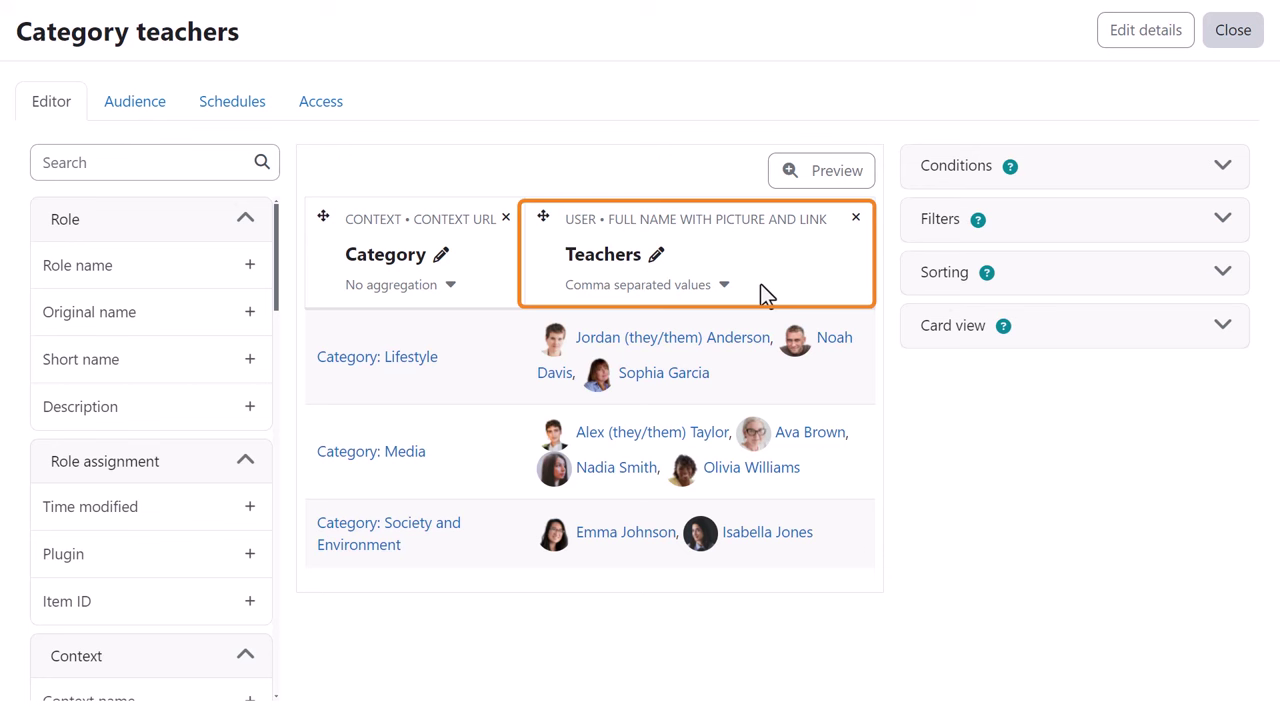
Step: Review the conditions of the Category teachers report, and preview the report with its filters
click(1223, 168)
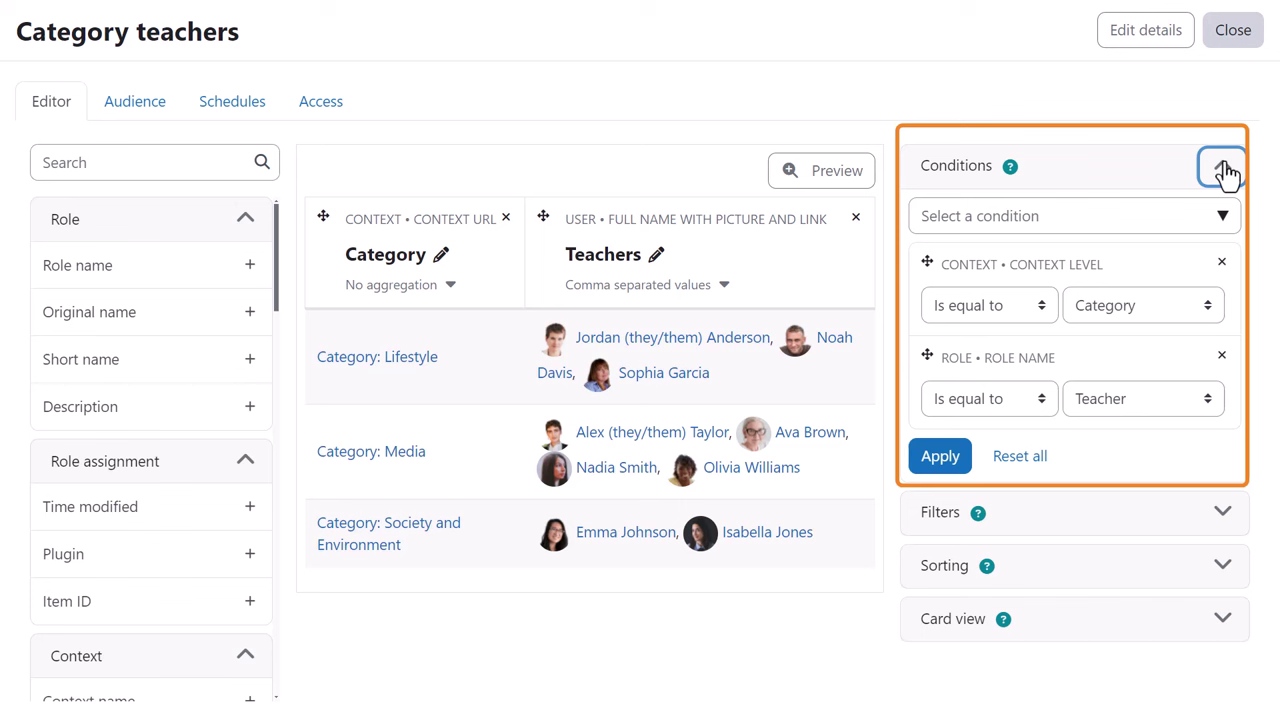
click(1225, 172)
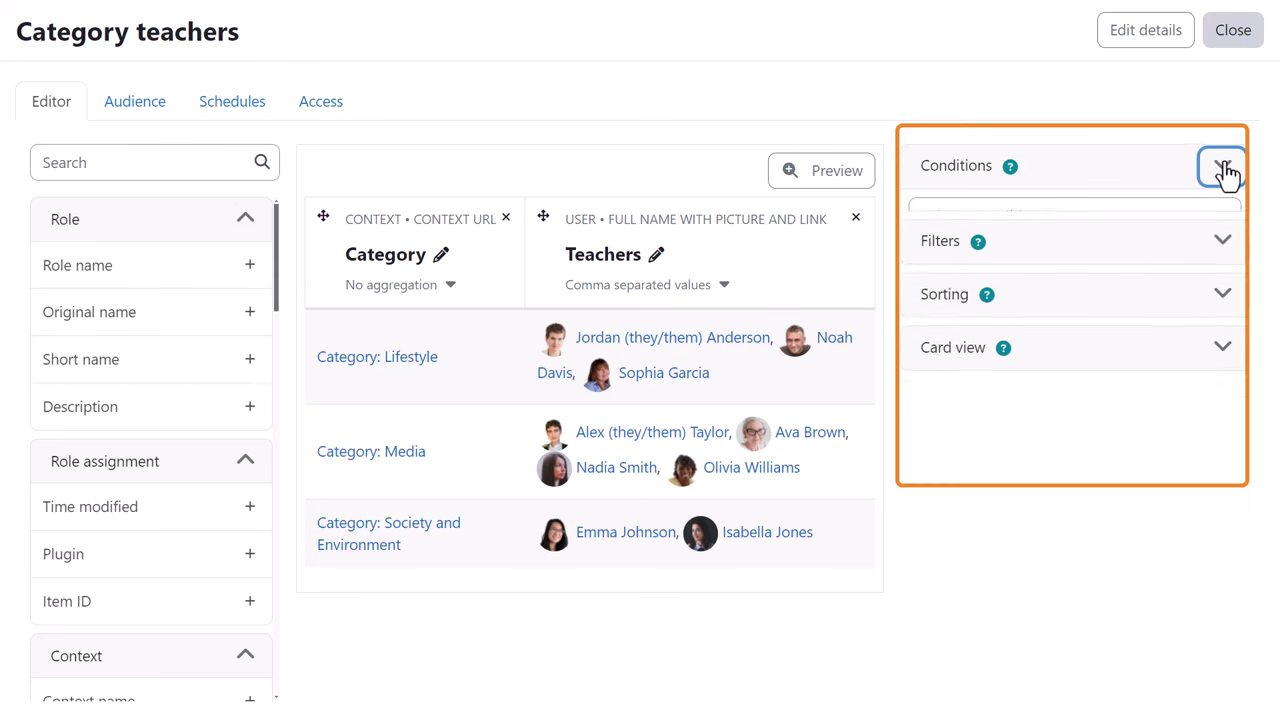
click(862, 178)
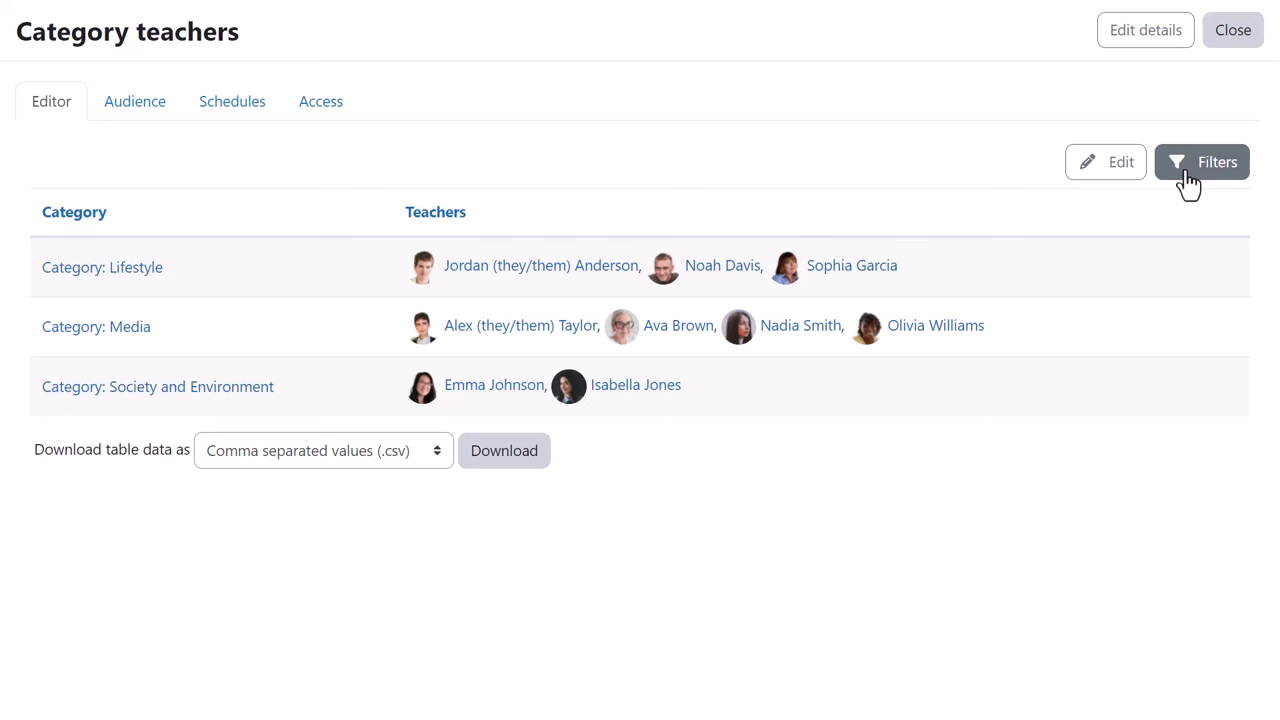
click(1188, 183)
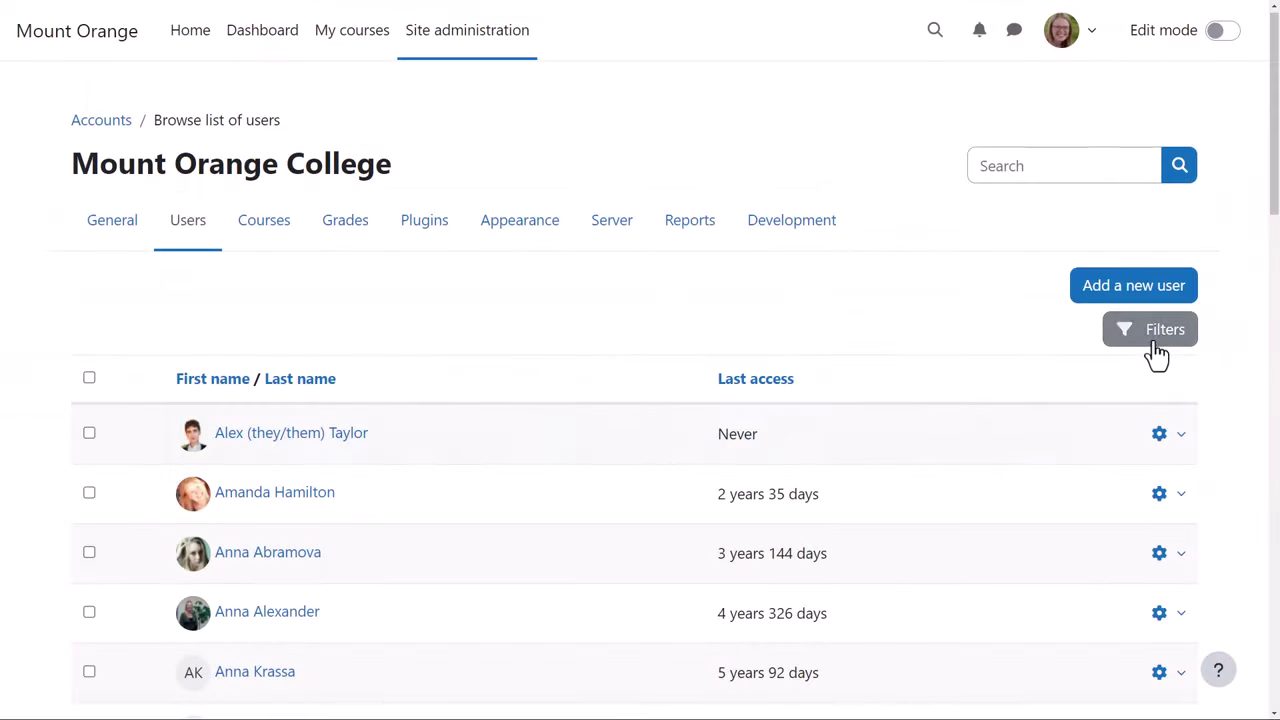
Step: Filter the user list to last access between 23 February 2024 and 23 March 2024, and select all listed users for a bulk action
click(1152, 338)
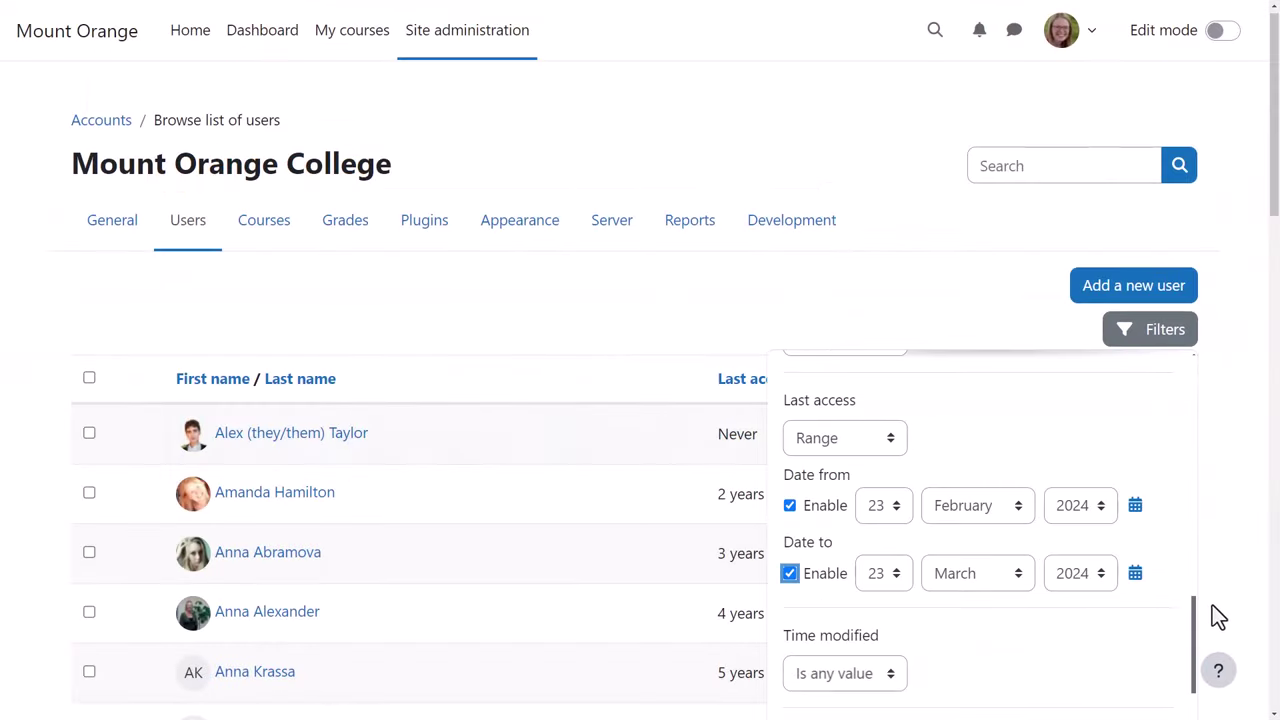
scroll(1218, 615, down, 3)
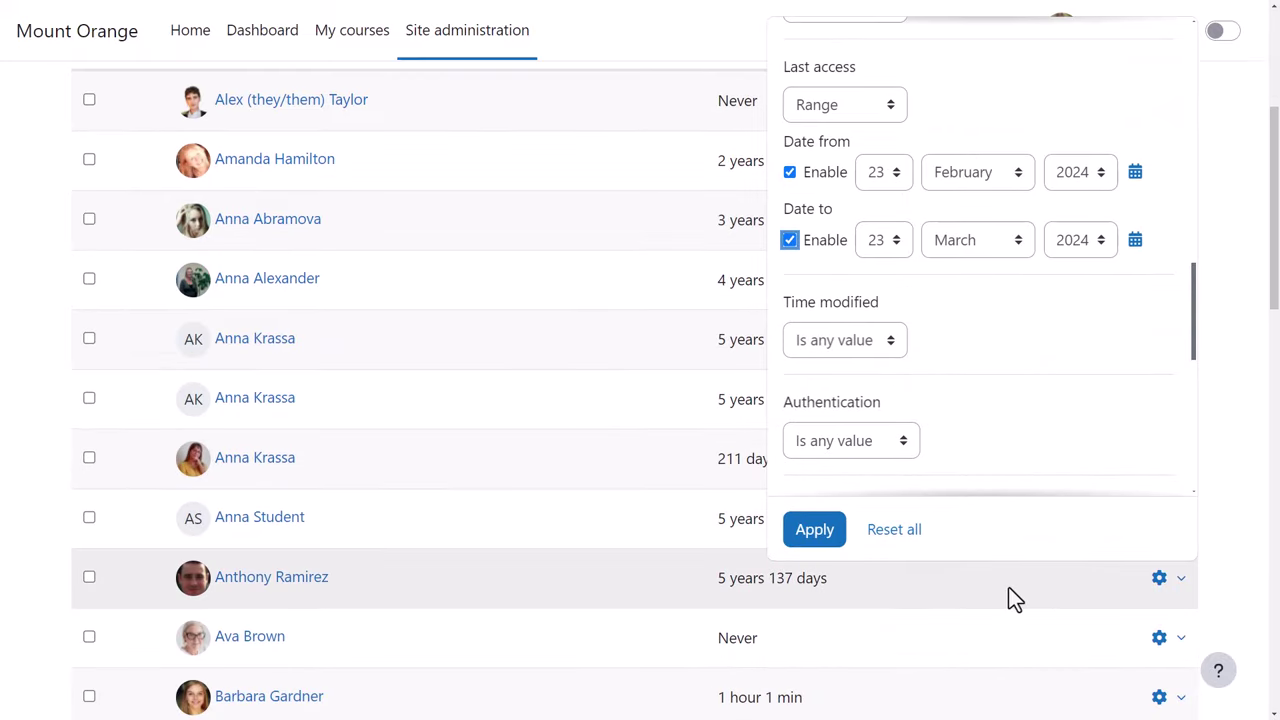
click(817, 531)
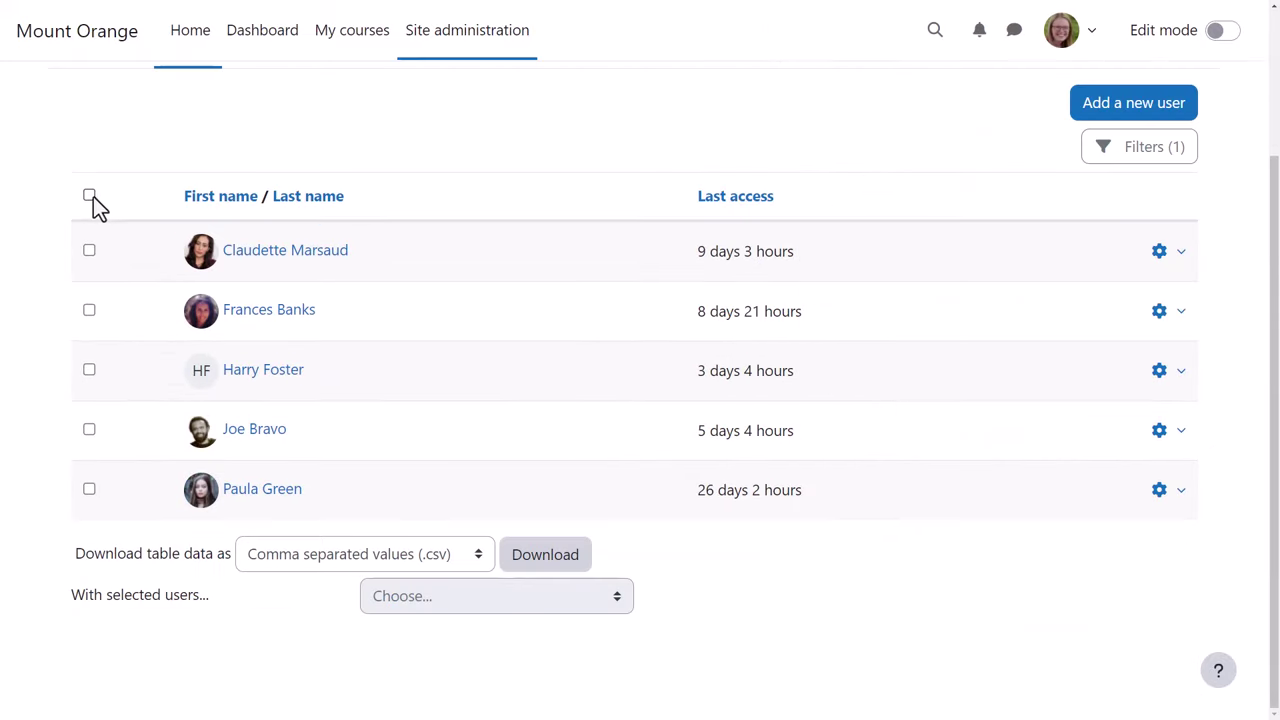
click(90, 196)
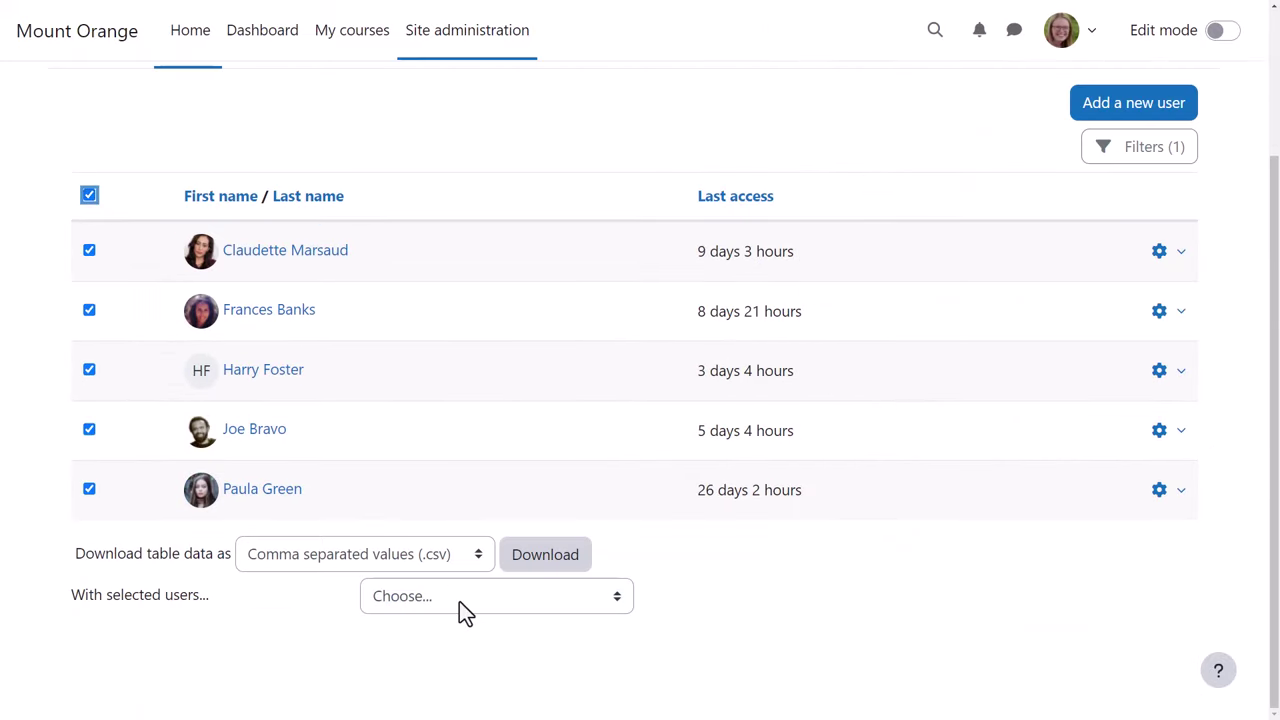
click(459, 601)
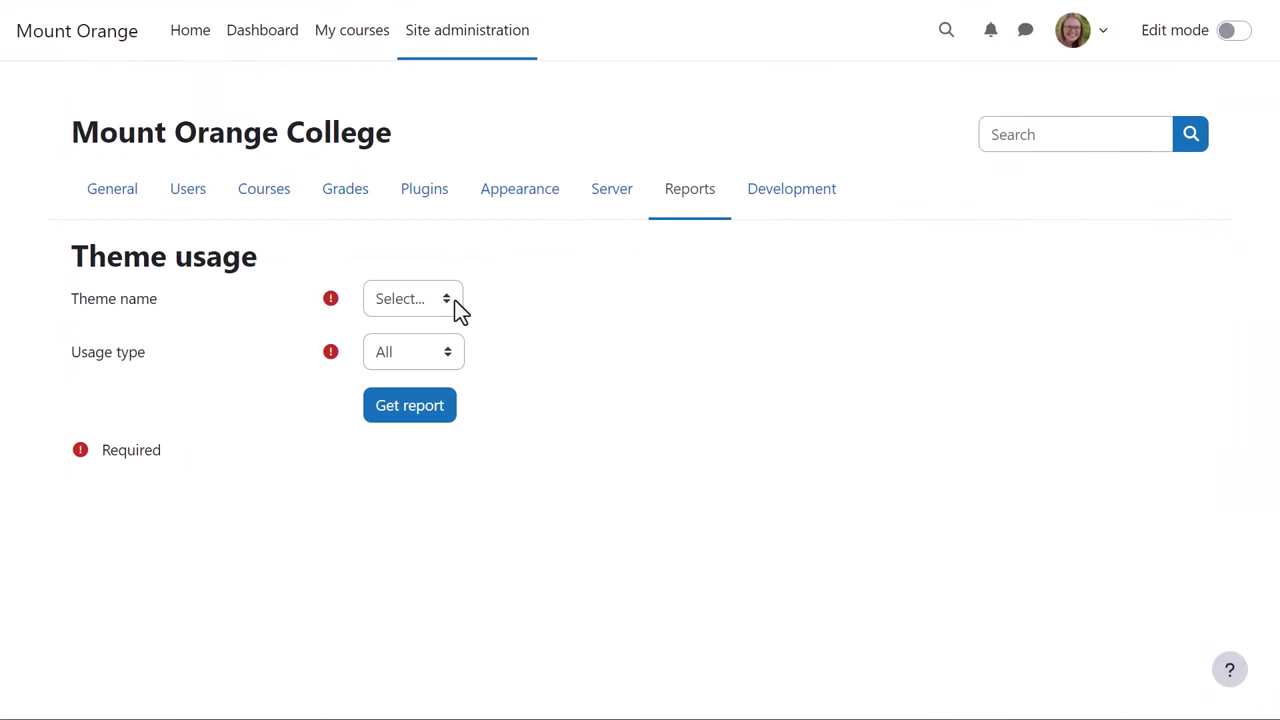
Step: Get the theme usage report for a chosen theme with the usage type Course
click(454, 299)
click(448, 358)
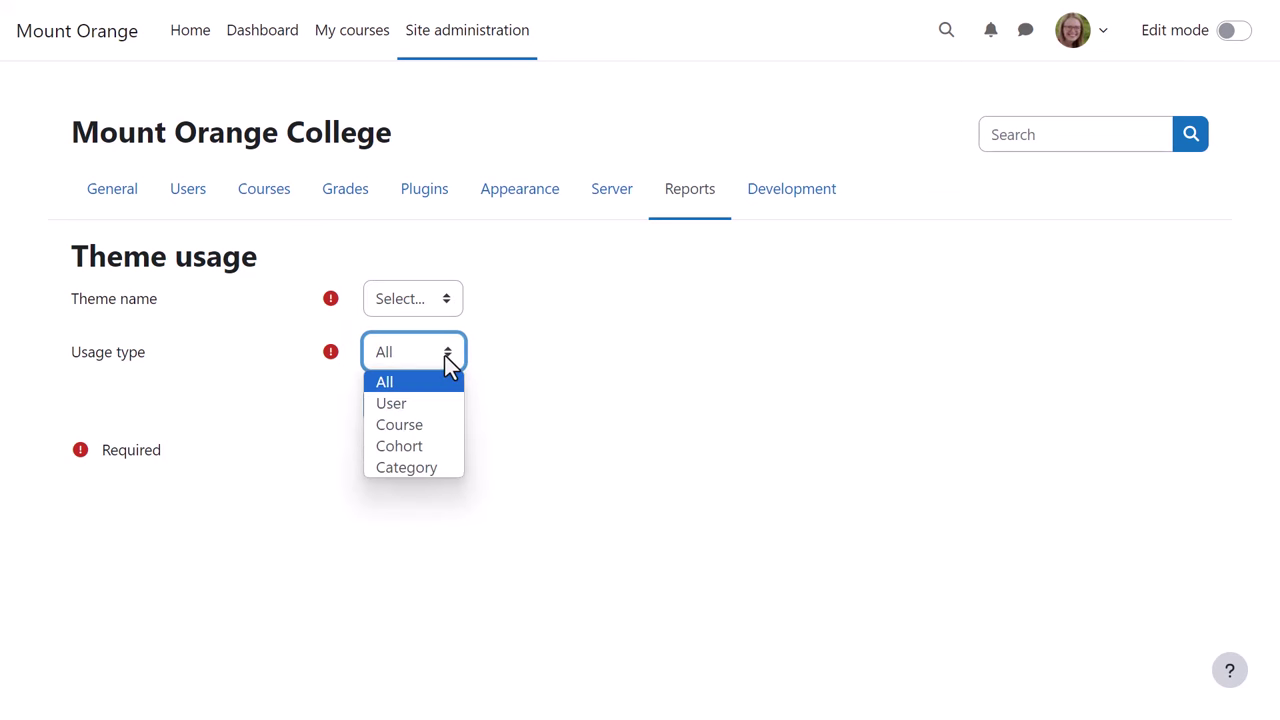
click(399, 424)
click(440, 299)
click(400, 369)
click(420, 408)
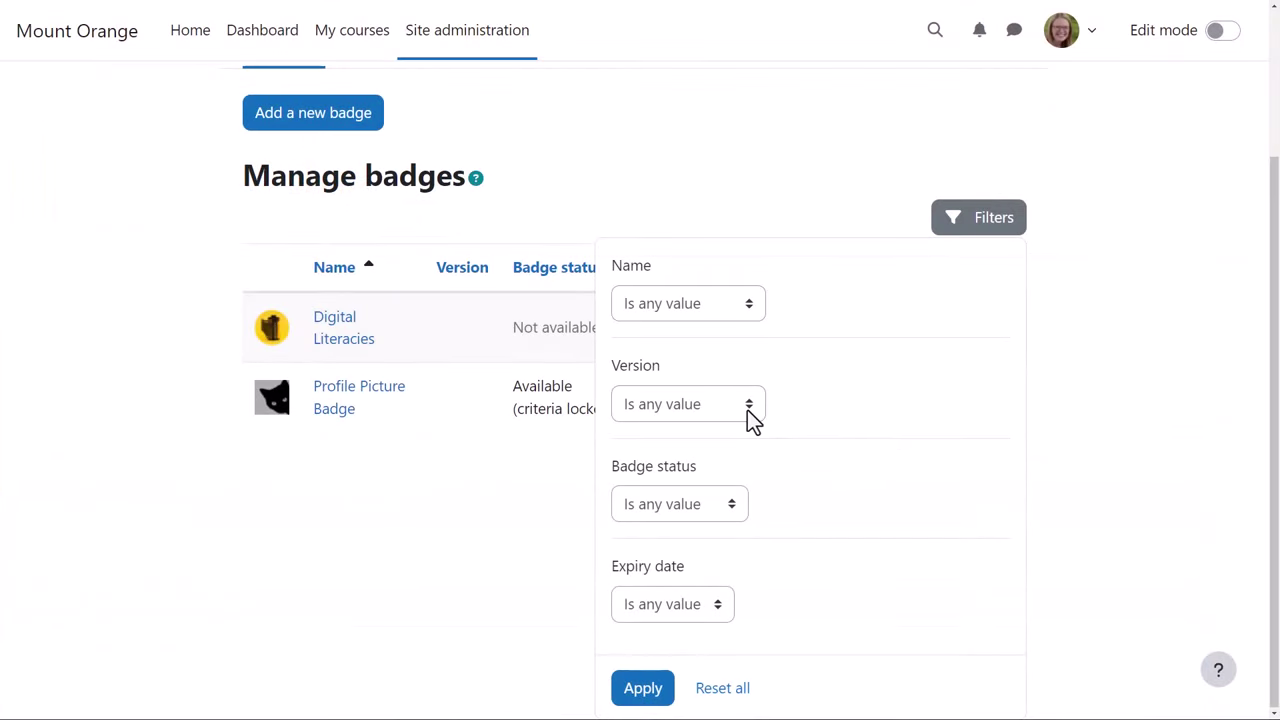
Step: Examine the Version and Expiry date filter options for managed badges and the Date issued filter options for the course badges
click(747, 410)
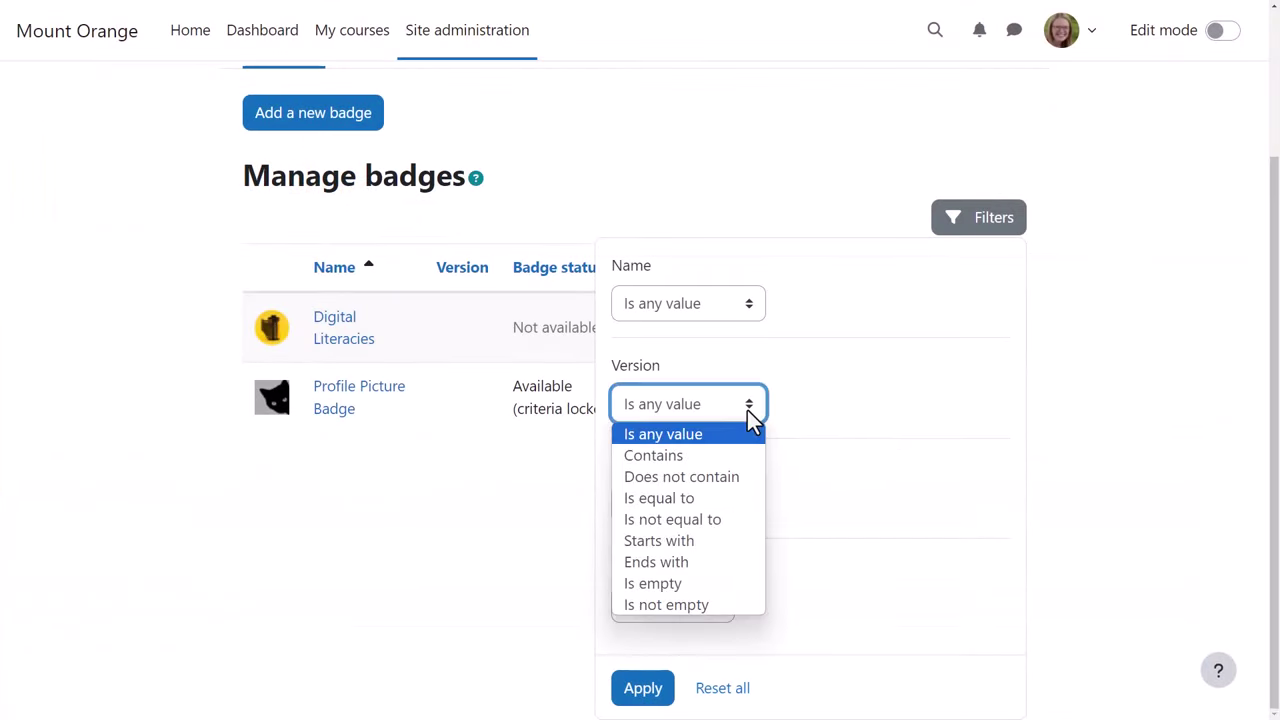
click(747, 410)
click(718, 608)
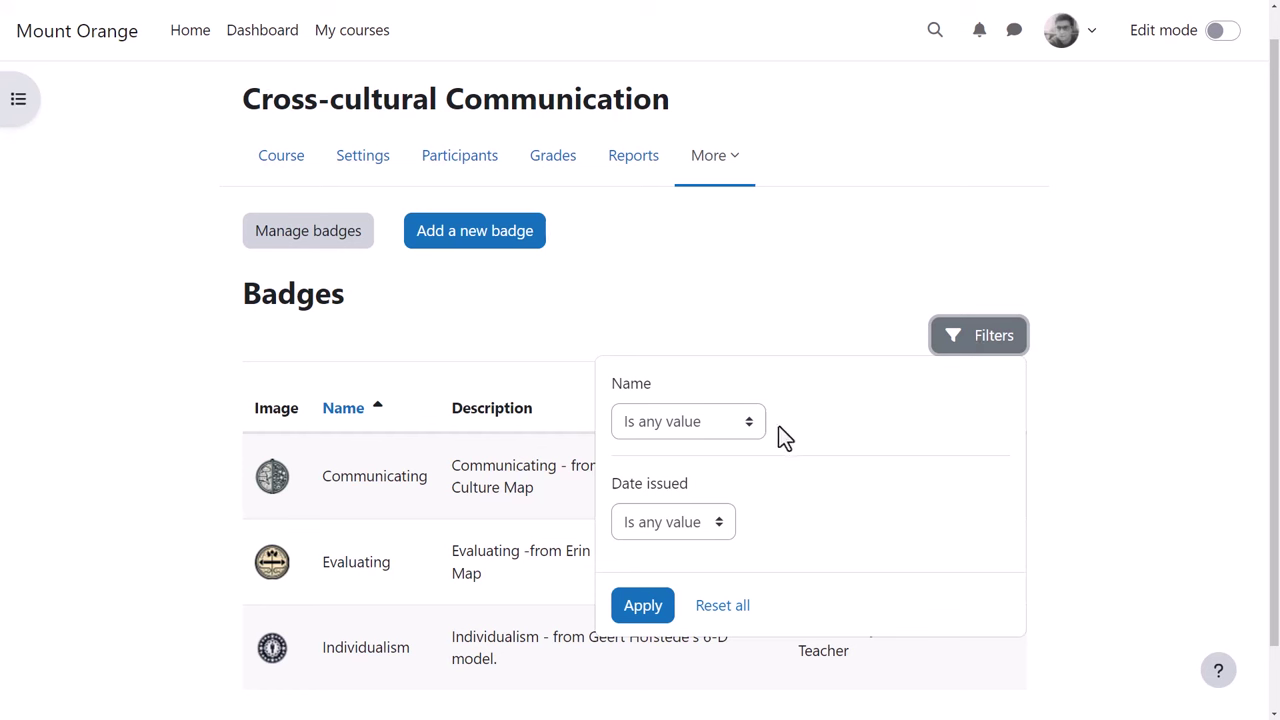
click(720, 520)
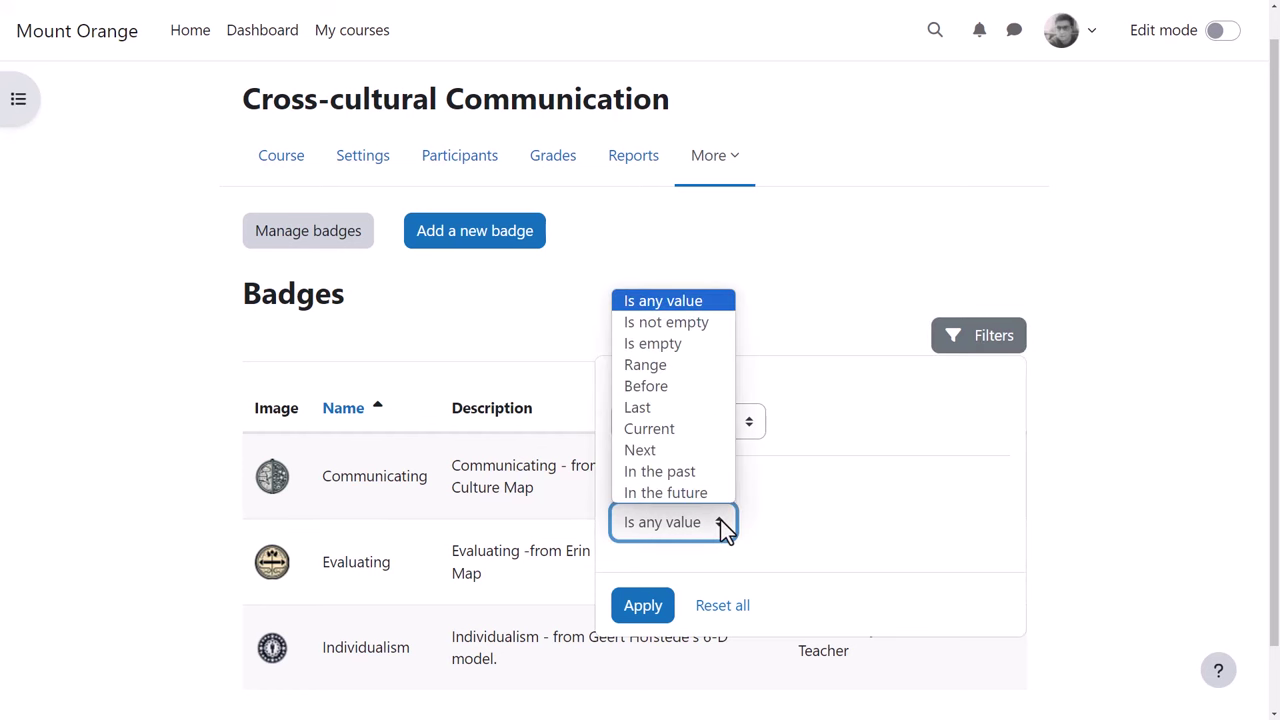